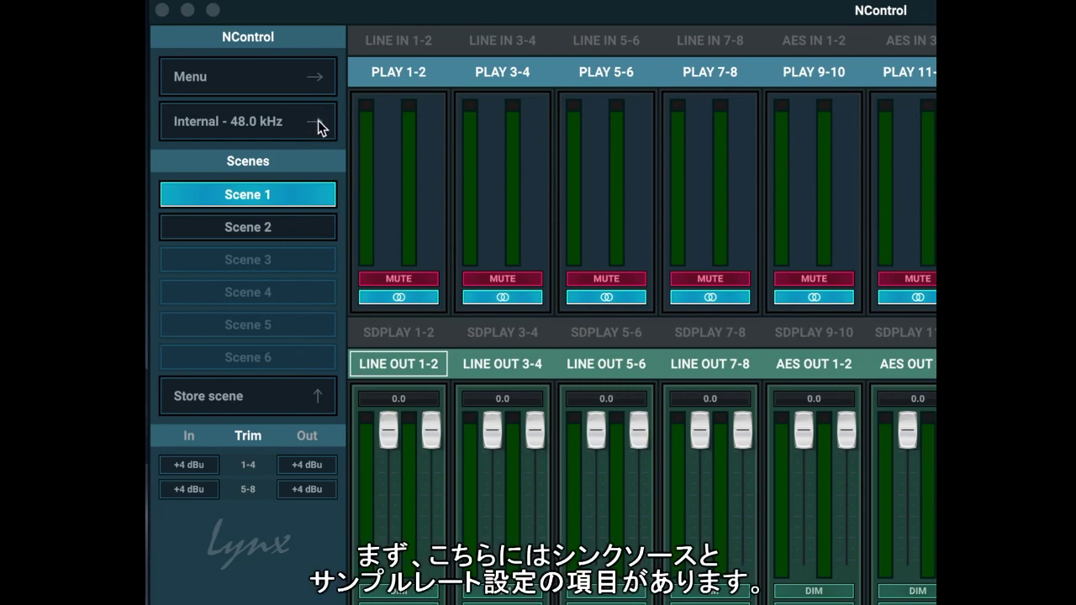
Review the available sync sources and the sample rate options of the internal clock.
left_click(317, 122)
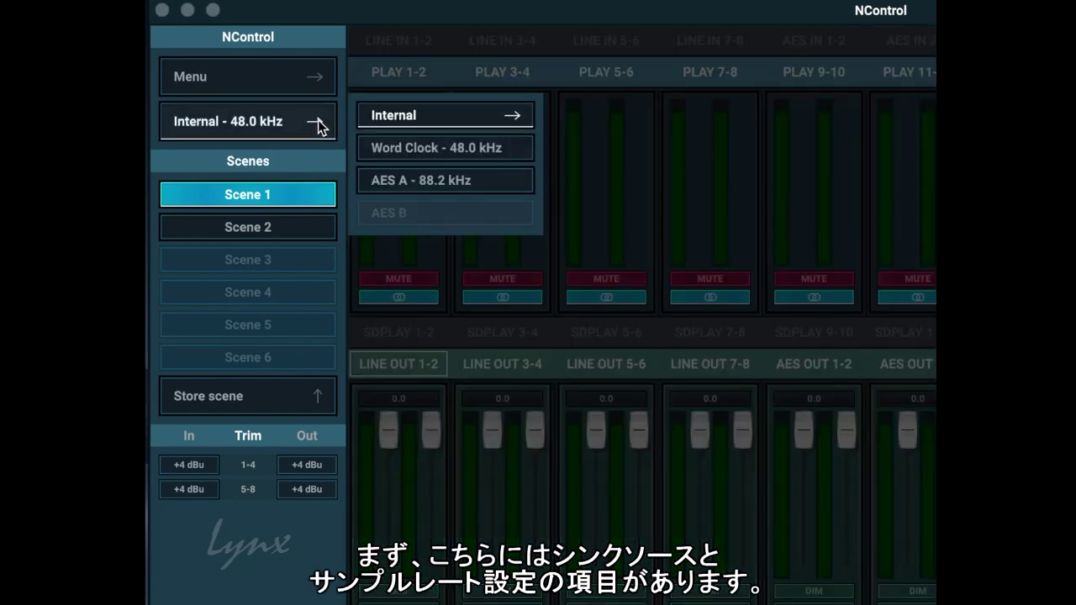
left_click(443, 114)
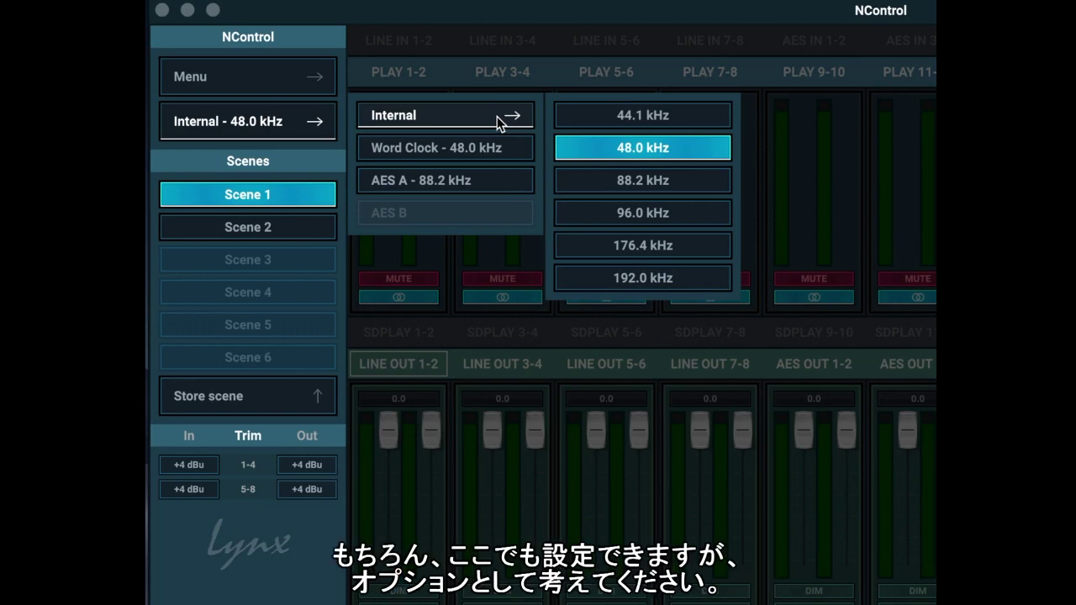
left_click(496, 116)
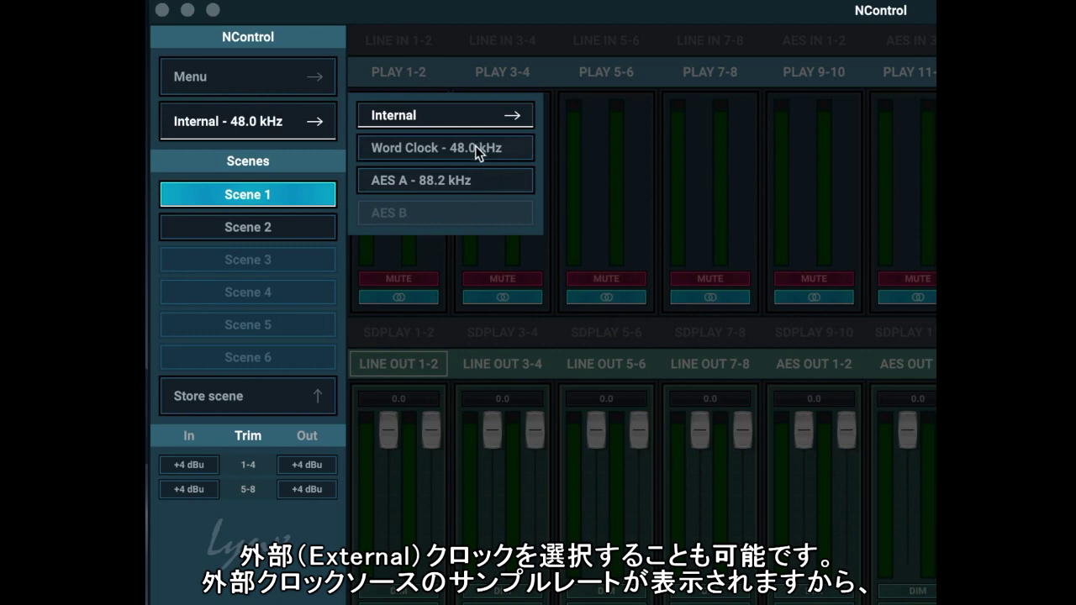
left_click(318, 126)
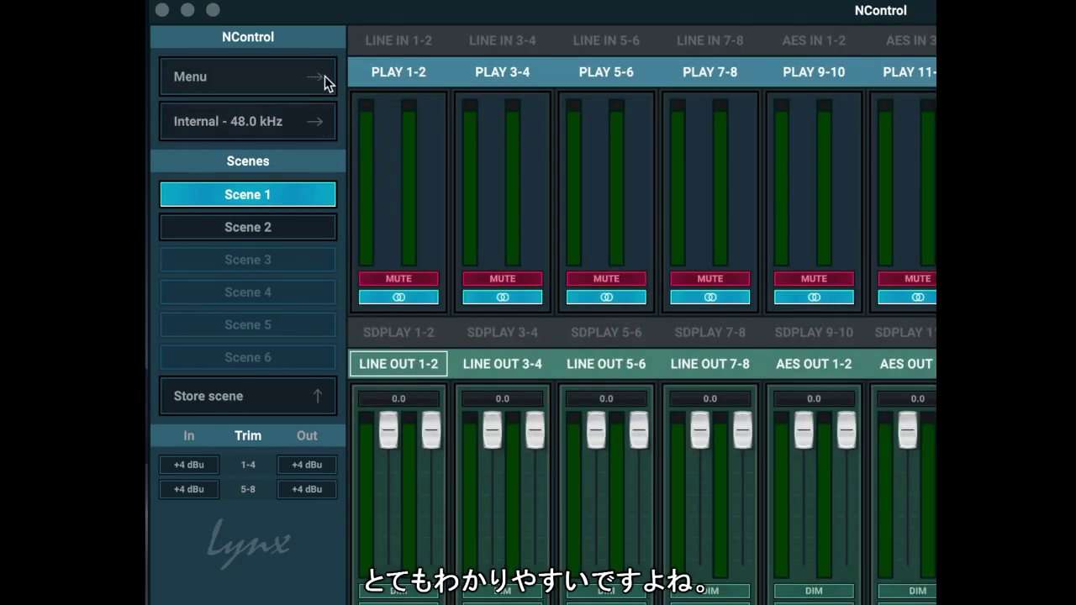
Review the device connection options and the window zoom levels.
left_click(316, 83)
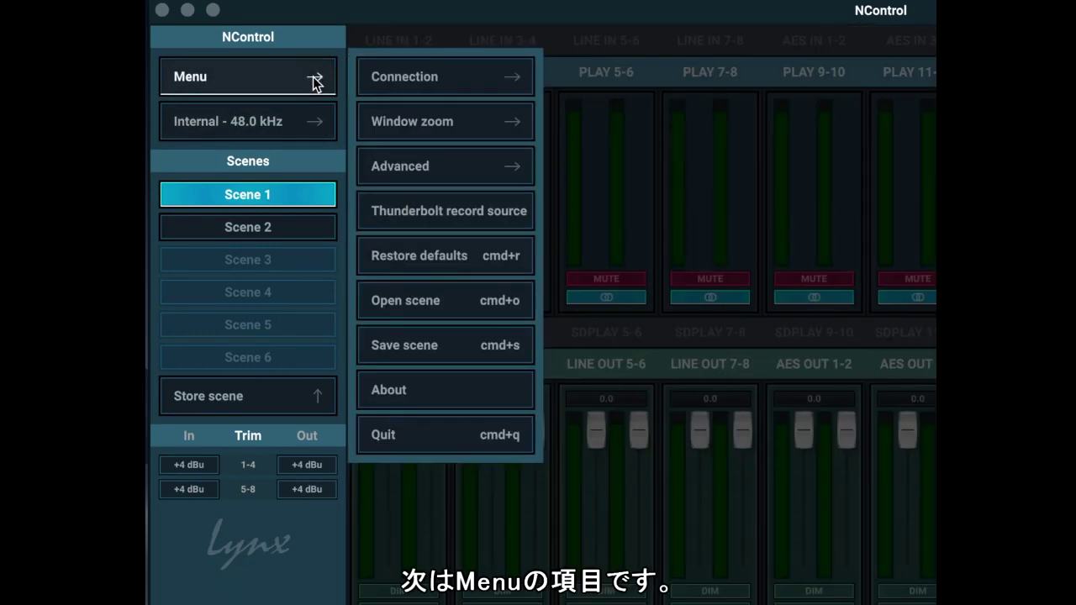
left_click(514, 80)
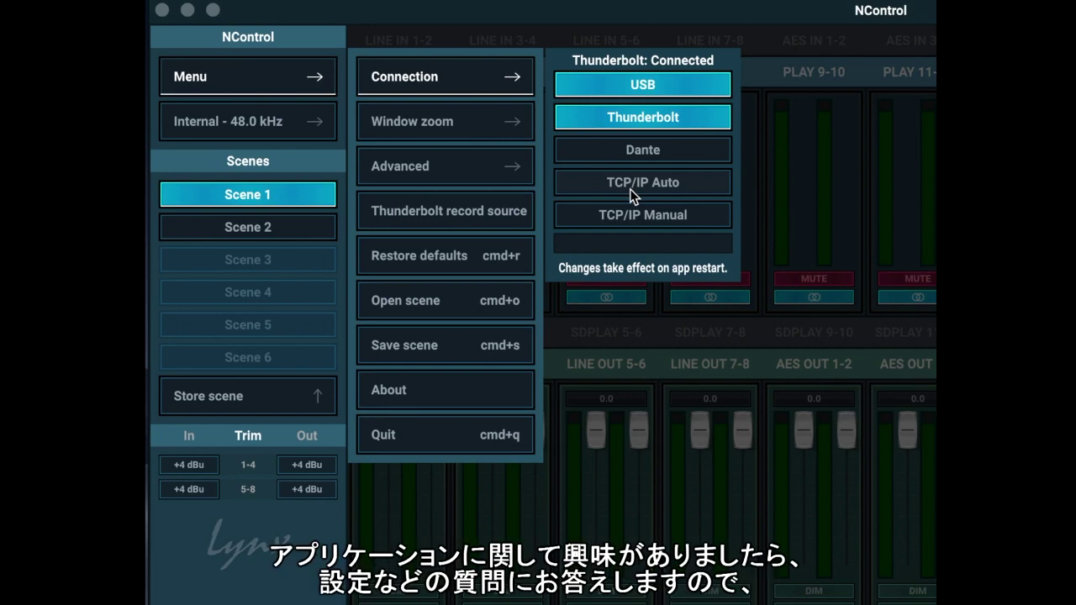
left_click(460, 120)
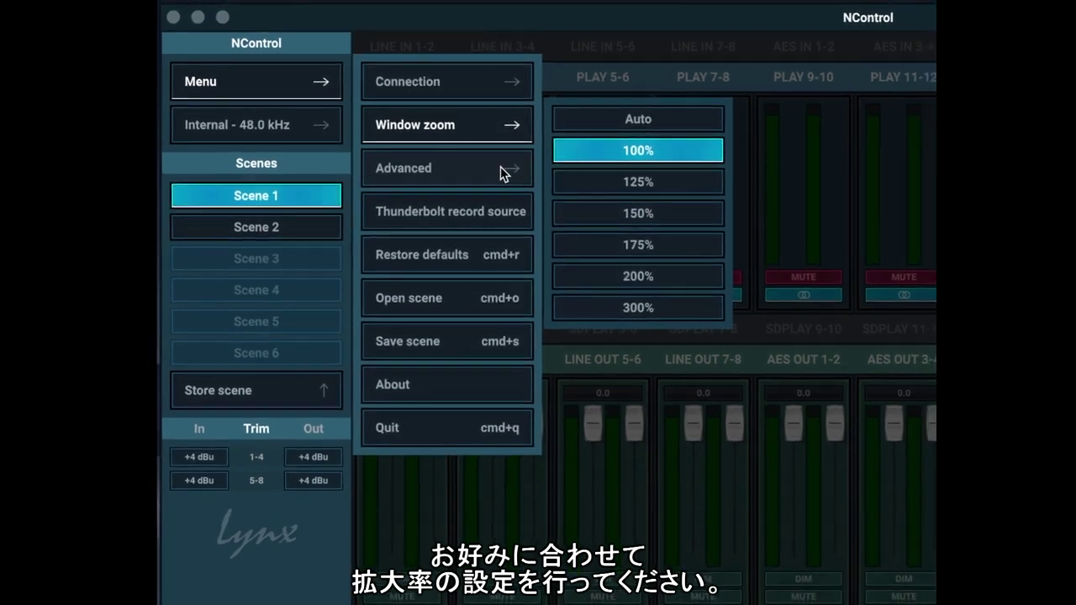
Try moving the Aurora(n)-TB3 adapter down to position 3 and back up to position 1 in the adapter settings.
left_click(504, 172)
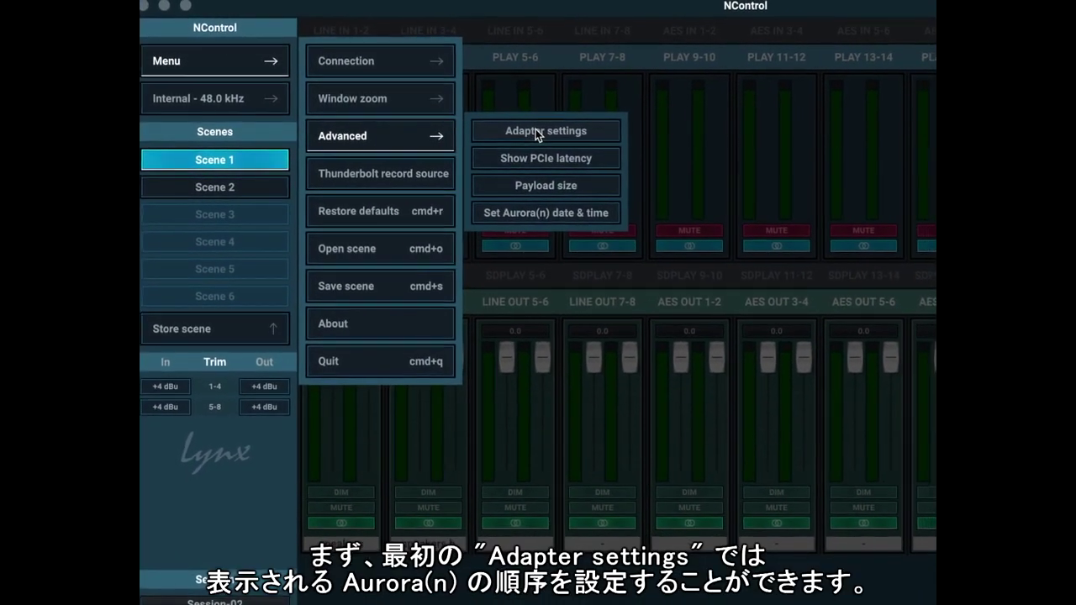
left_click(536, 130)
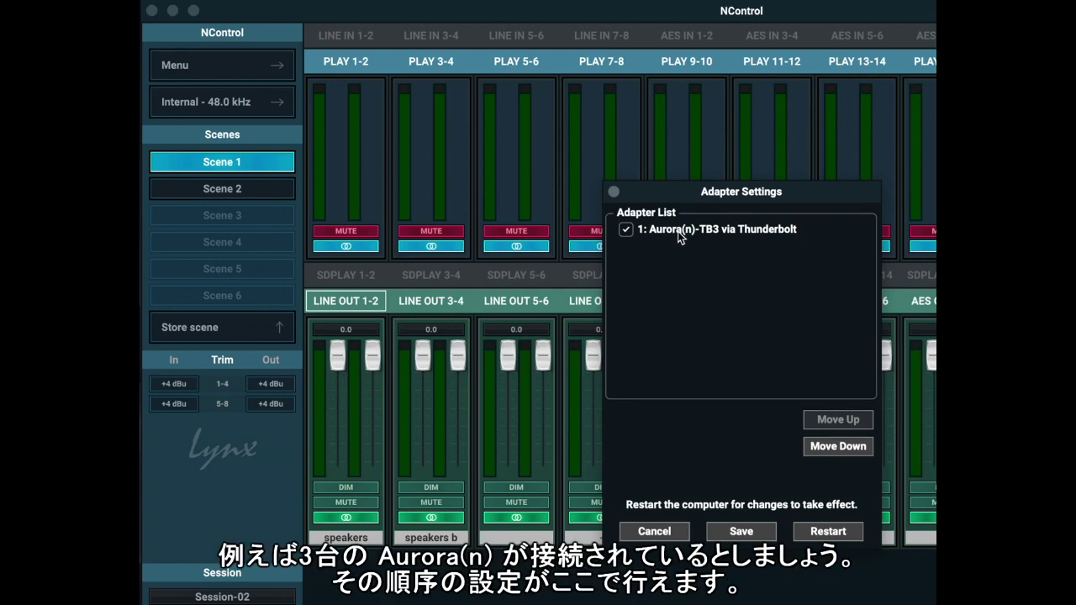
left_click(822, 445)
left_click(822, 445)
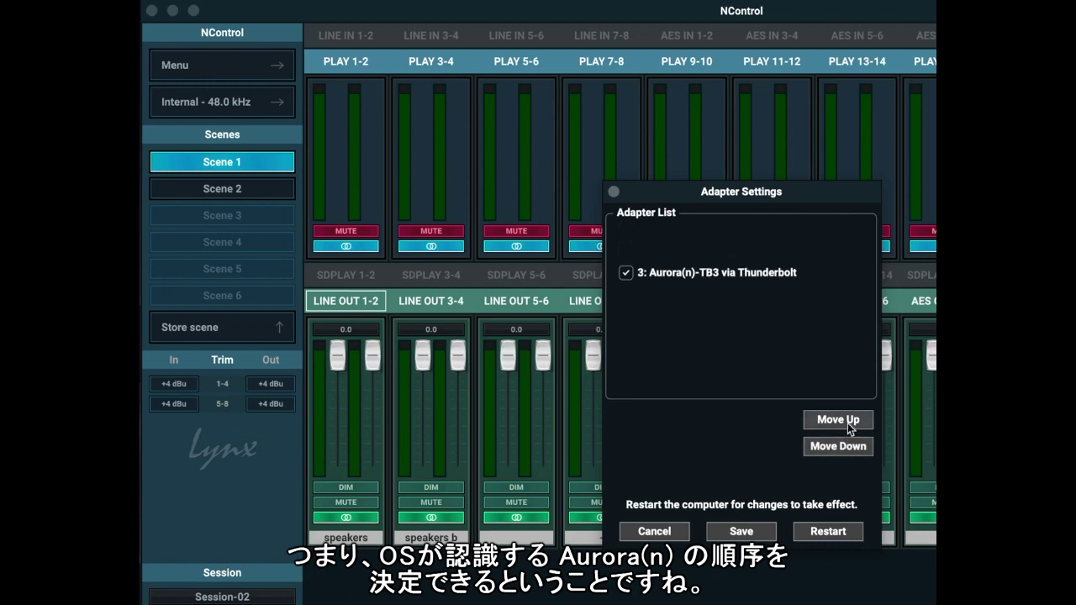
left_click(847, 421)
left_click(846, 421)
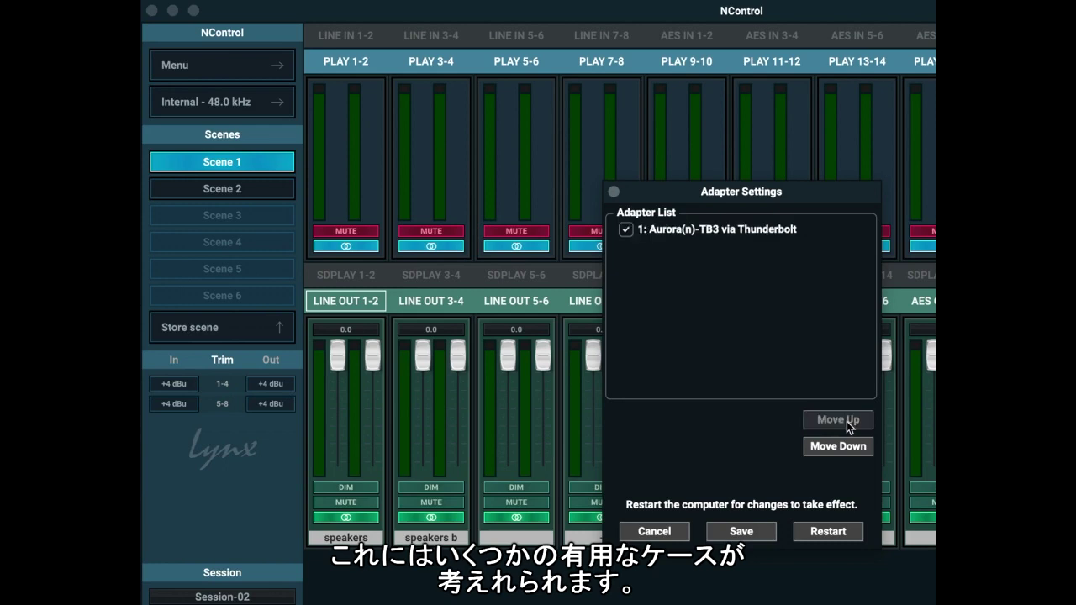
left_click(670, 533)
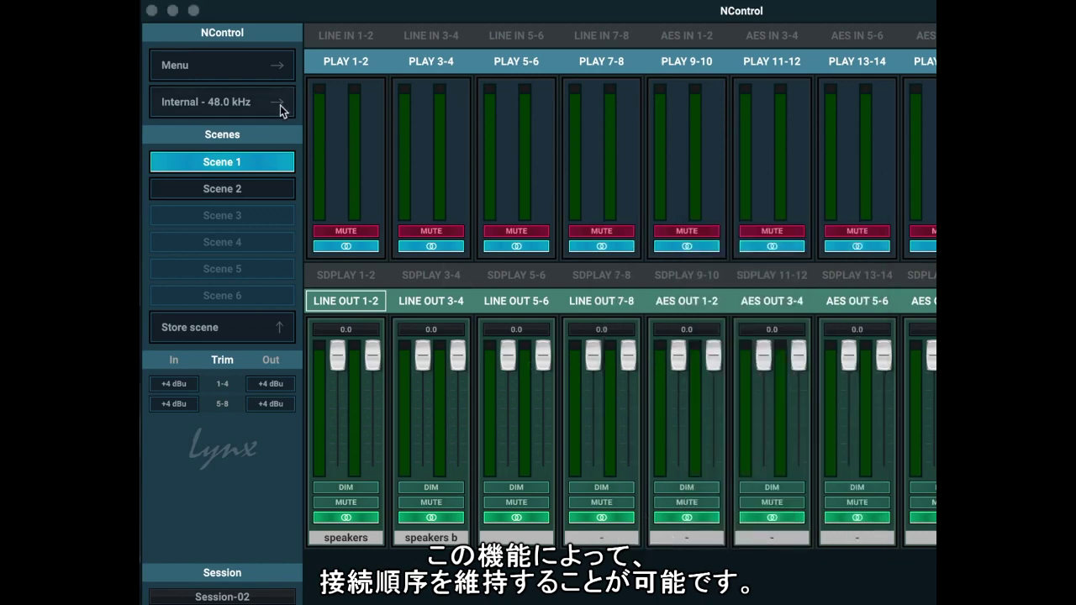
Turn on the PCIe latency display in the advanced options.
left_click(281, 74)
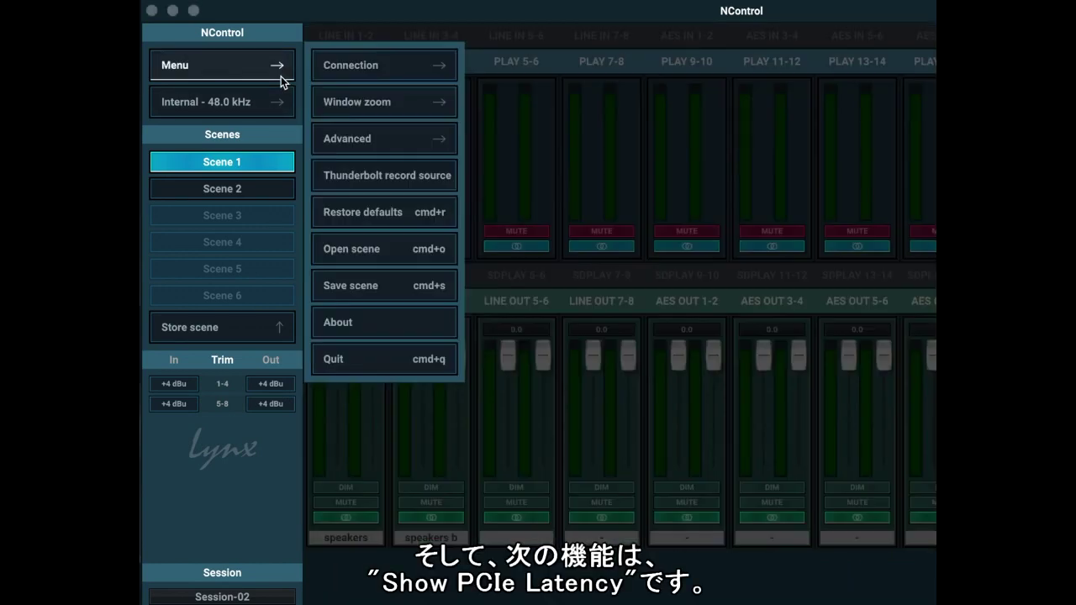
left_click(345, 141)
left_click(581, 160)
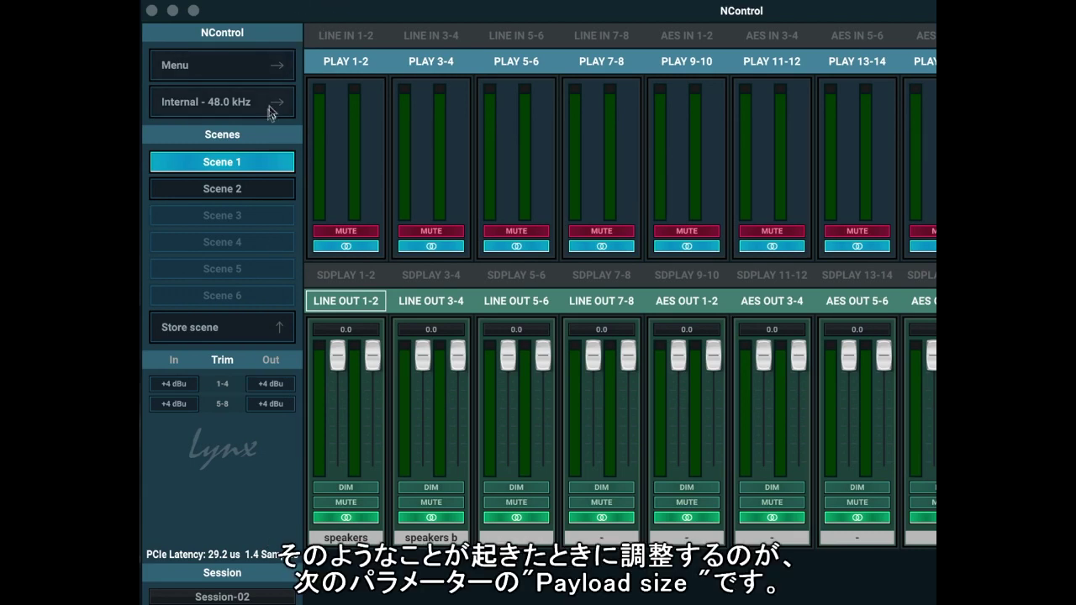
Review the advanced payload size options and set the Aurora(n) date and time.
left_click(275, 77)
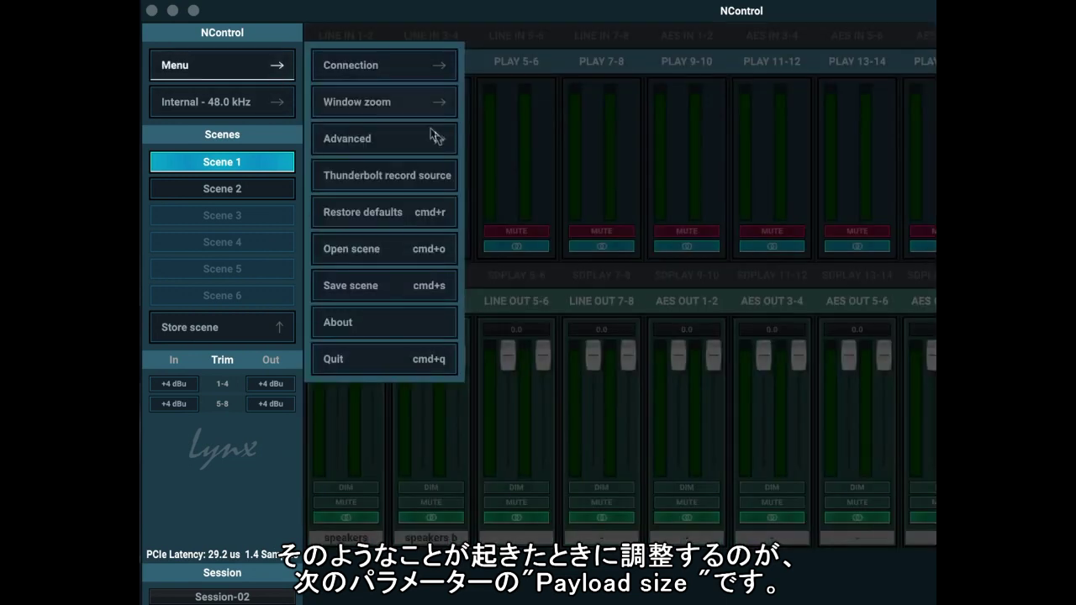
left_click(389, 143)
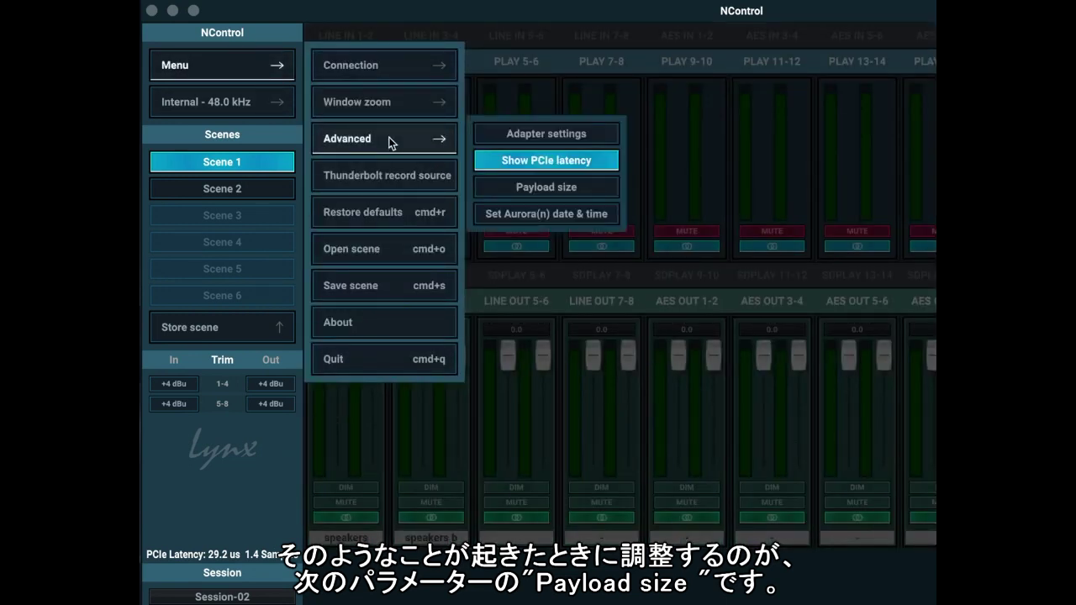
left_click(578, 187)
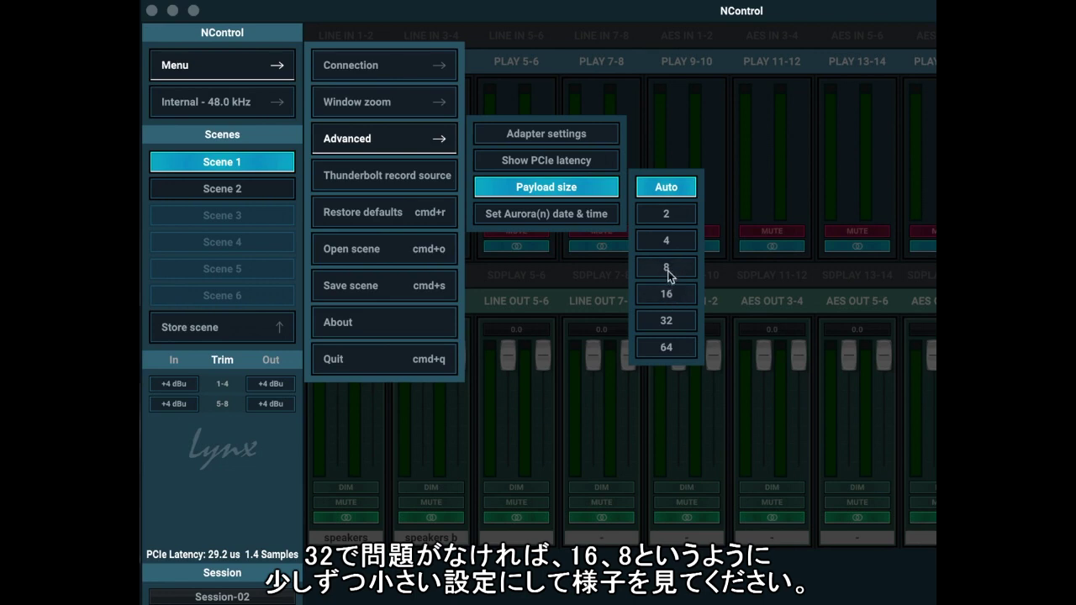
left_click(572, 190)
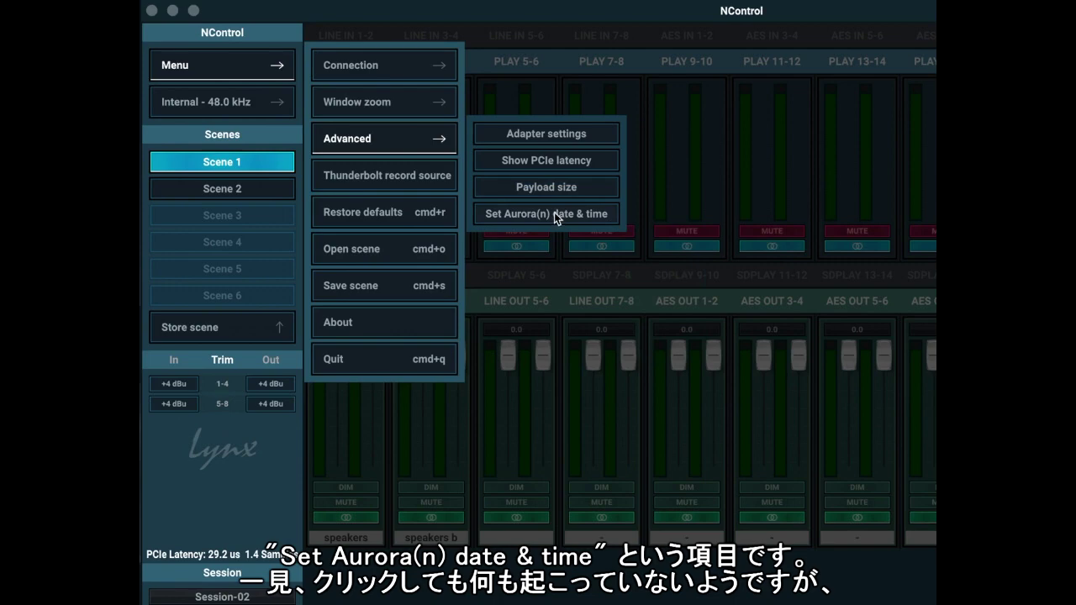
left_click(554, 212)
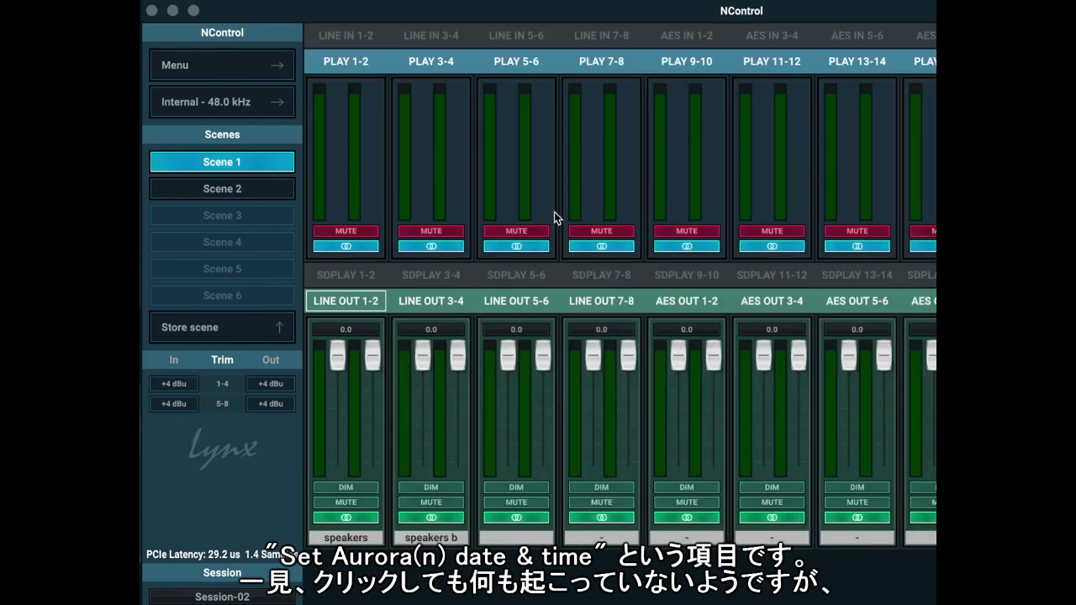
Assign Preamp 2 to record channels 3 and 4 in the Thunderbolt record source routing.
left_click(275, 72)
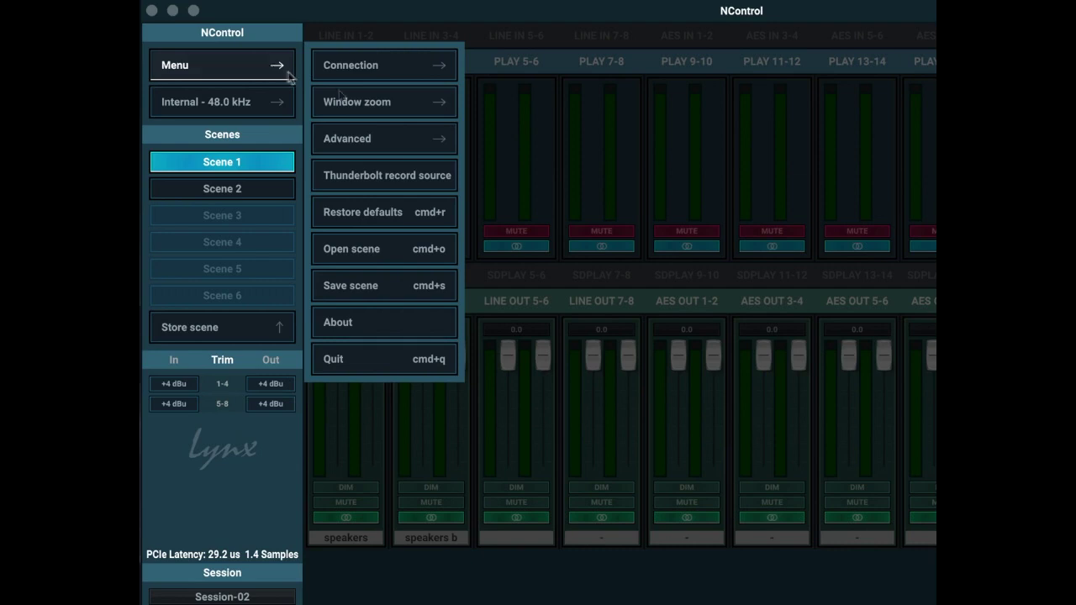
left_click(399, 175)
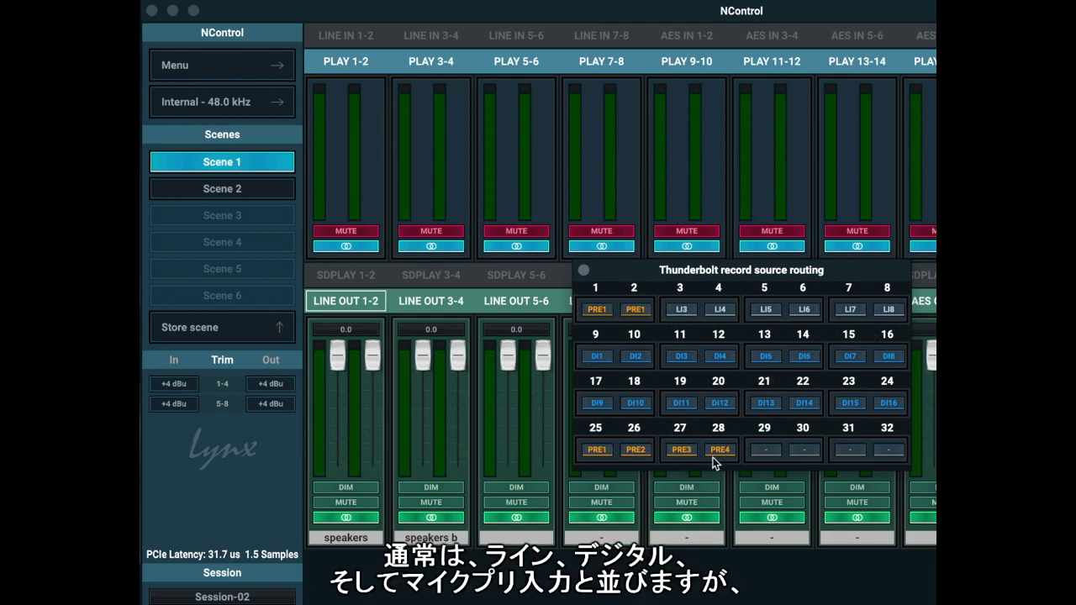
left_click(688, 312)
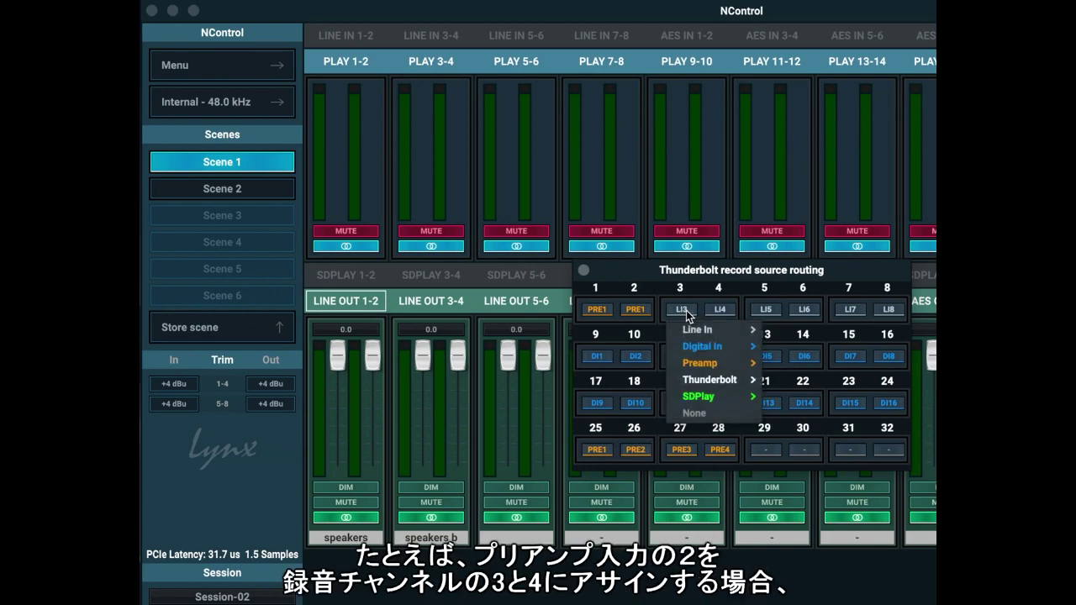
mouse_move(706, 363)
left_click(818, 381)
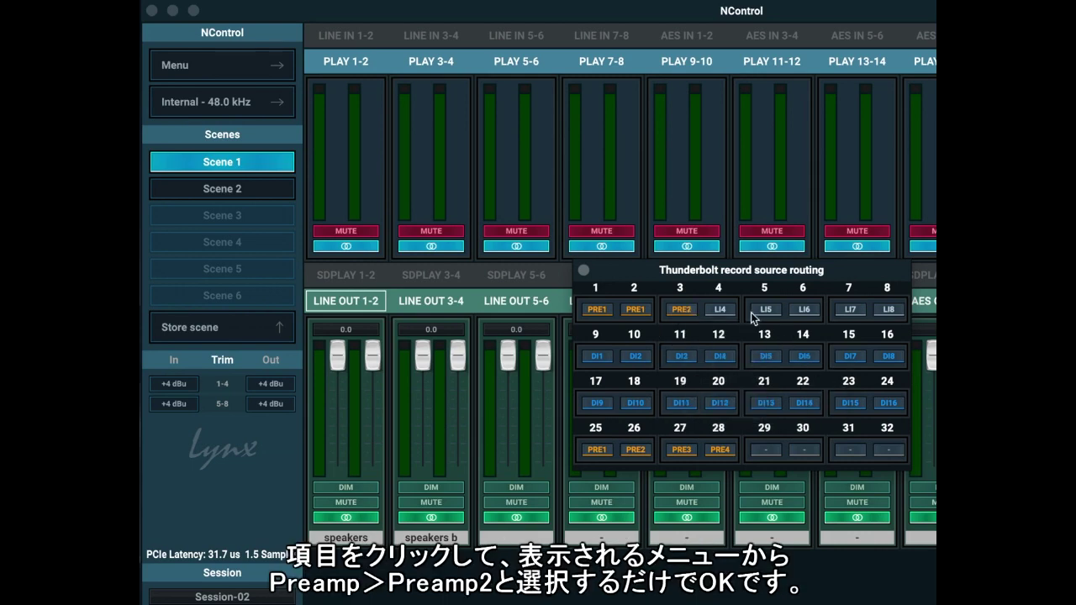
left_click(720, 311)
mouse_move(738, 370)
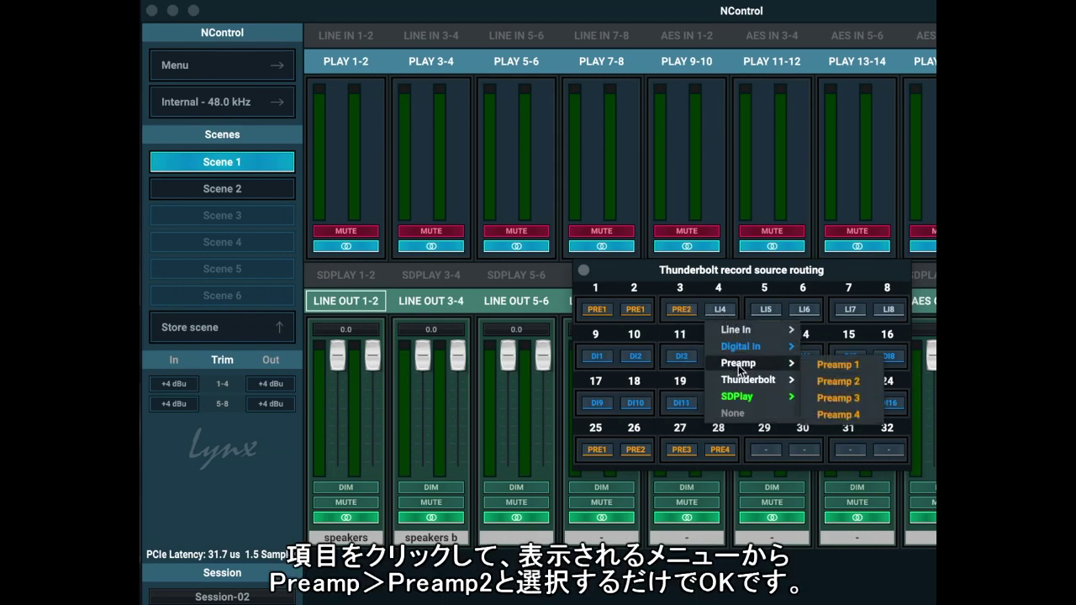
left_click(835, 381)
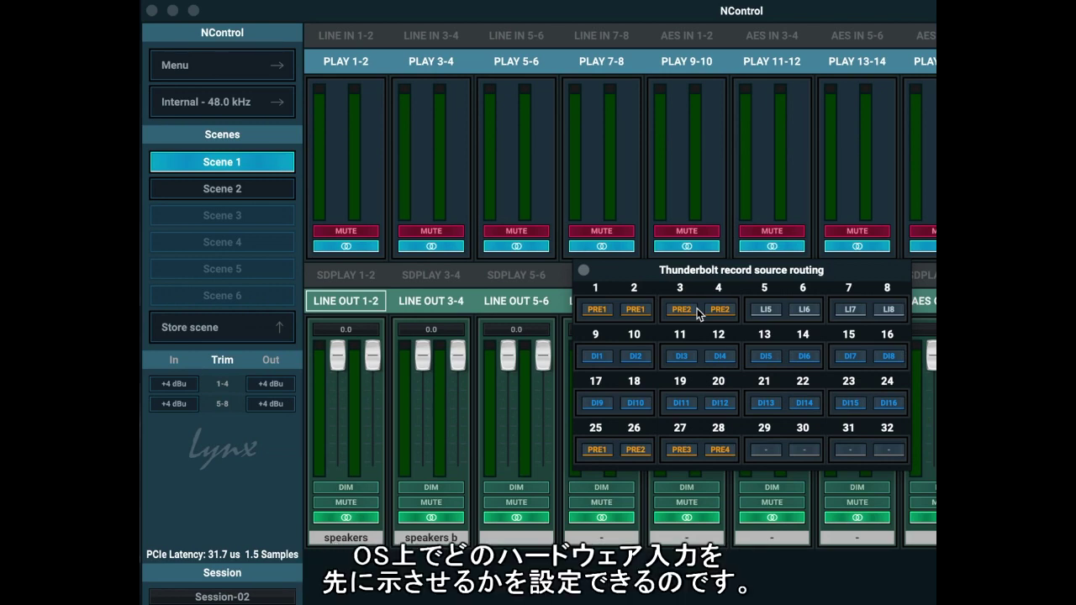
Route Thunderbolt Play 3 to record channel 3 and Thunderbolt Play 4 to record channel 4, and close the routing window.
left_click(696, 309)
mouse_move(727, 397)
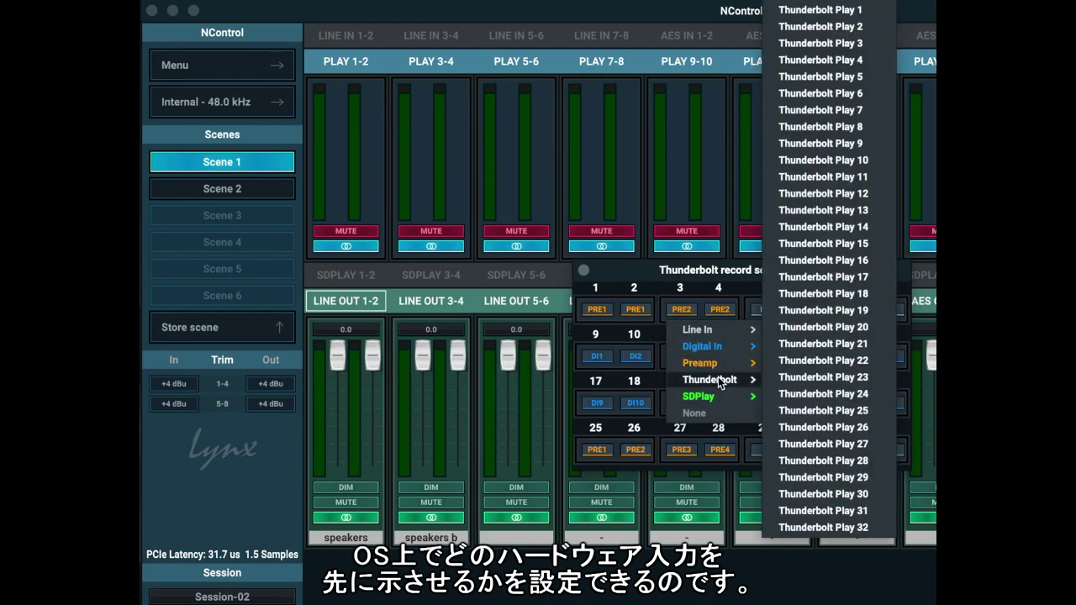
left_click(853, 43)
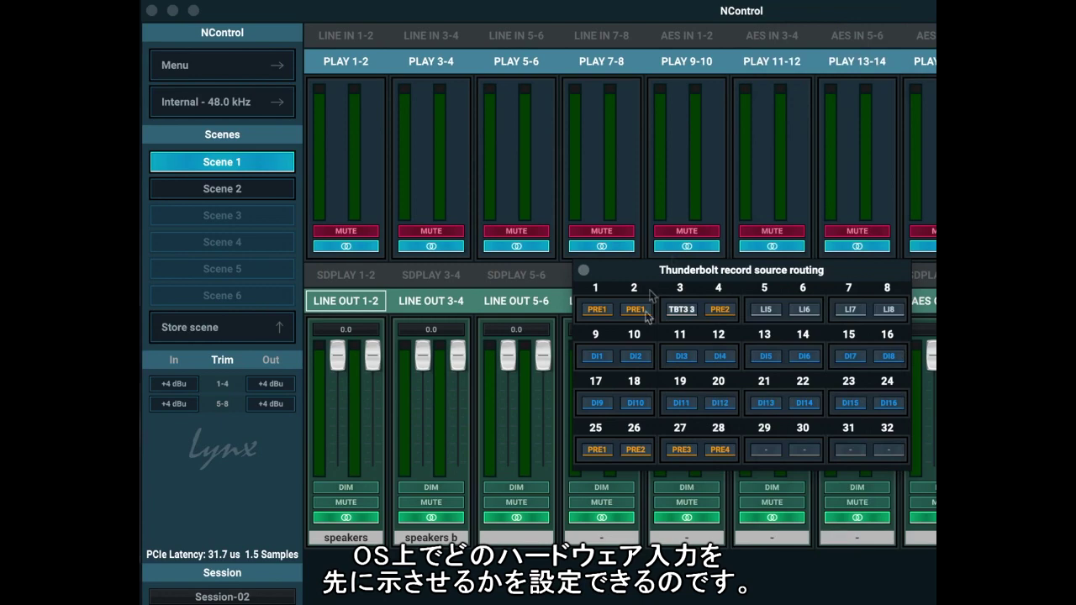
left_click(721, 310)
mouse_move(747, 382)
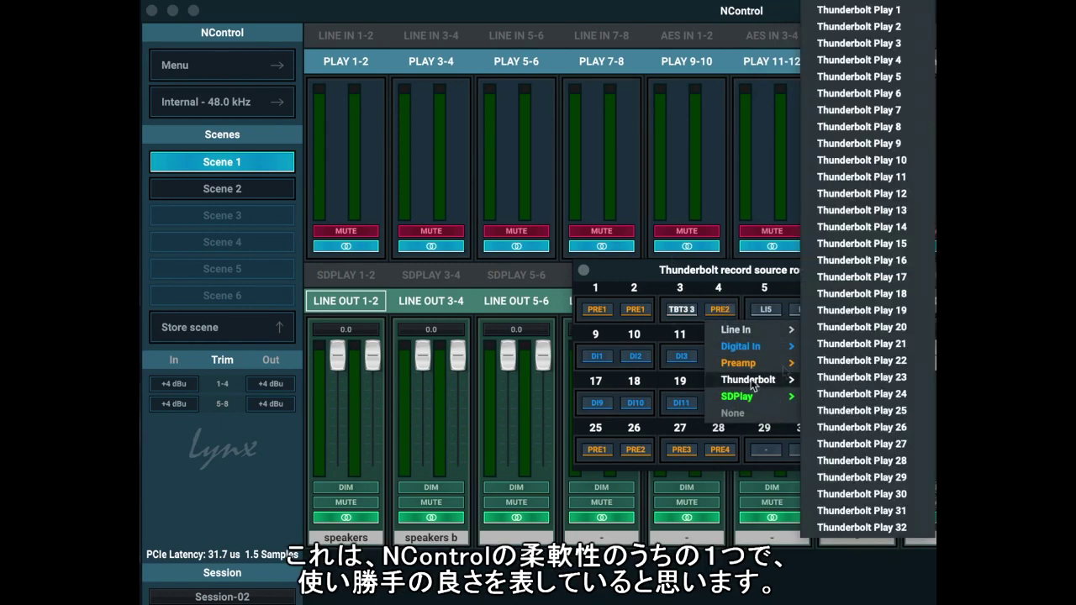
left_click(890, 62)
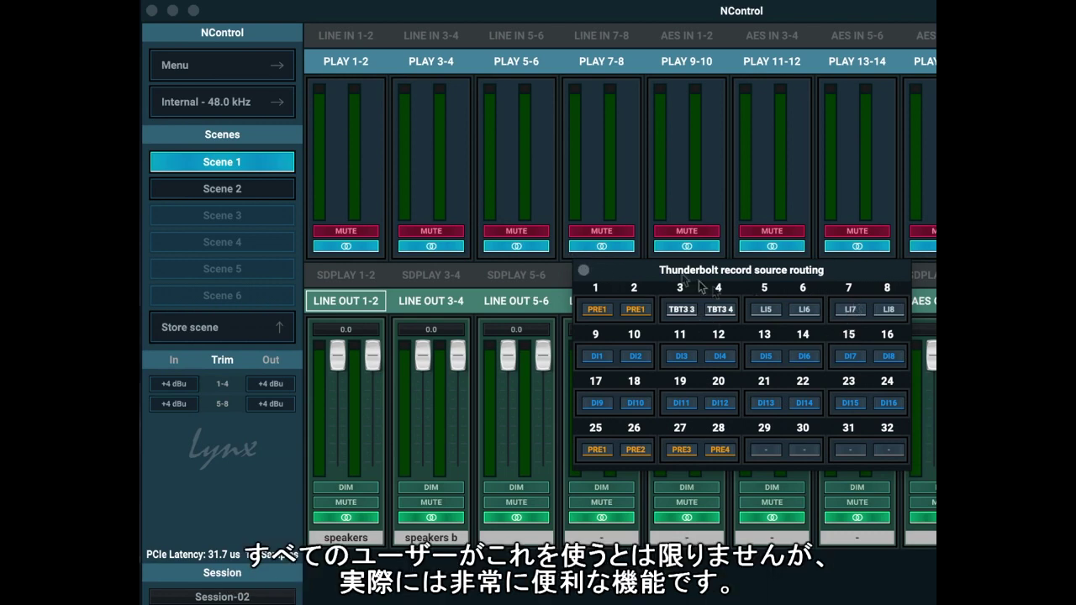
left_click(583, 268)
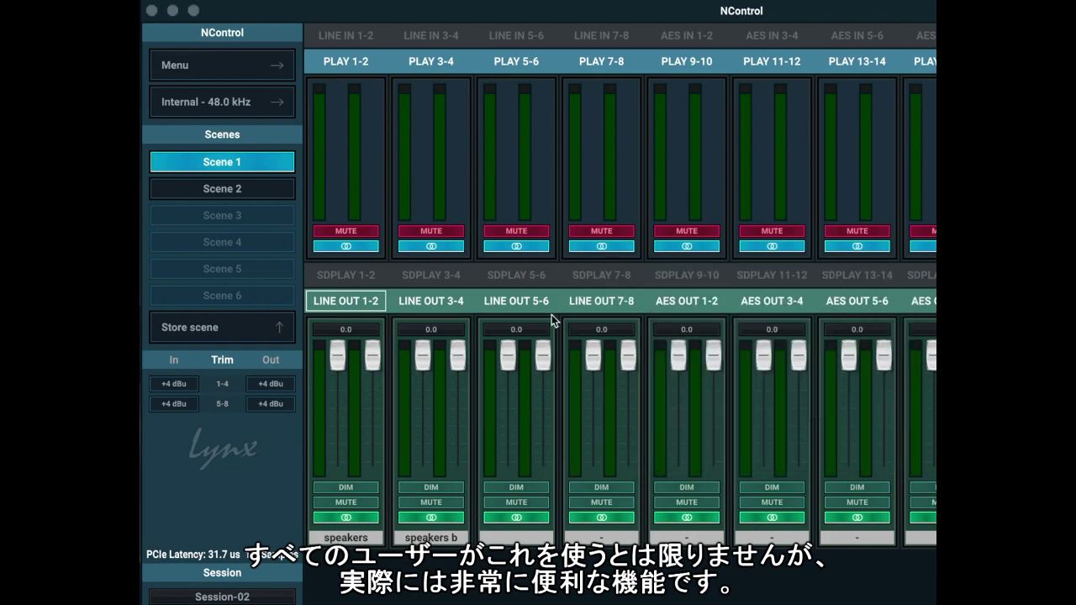
Examine the About information for the software, driver, device and firmware versions.
left_click(272, 68)
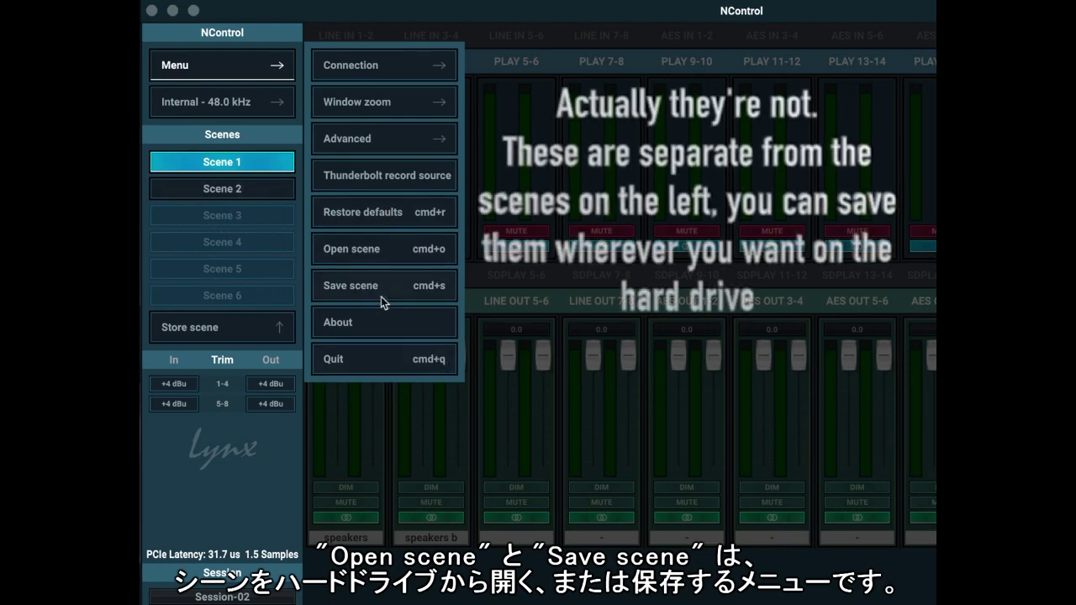
left_click(385, 324)
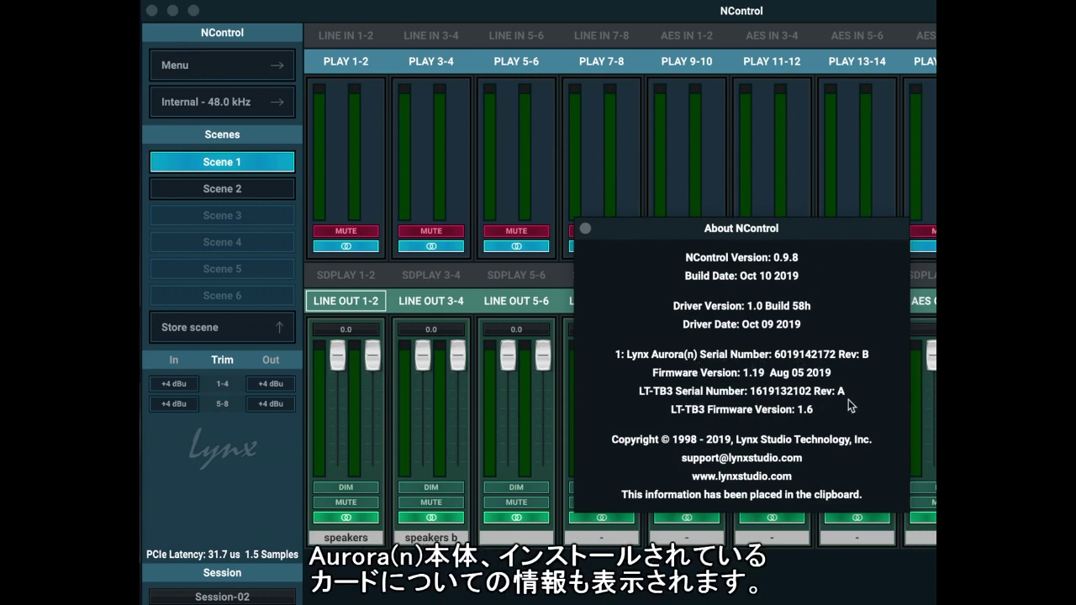
left_click(586, 229)
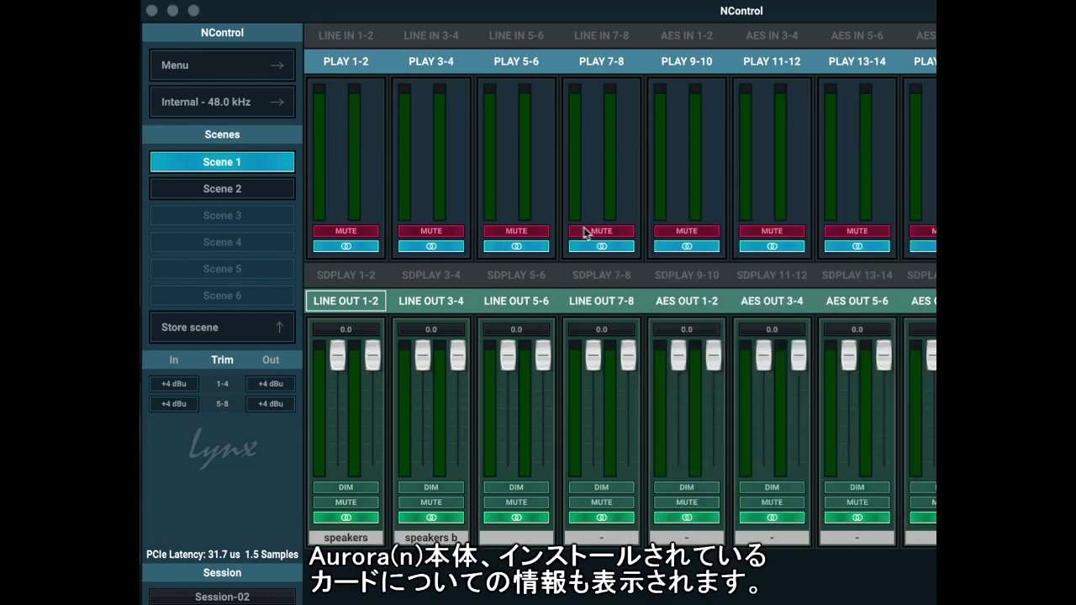
left_click(275, 67)
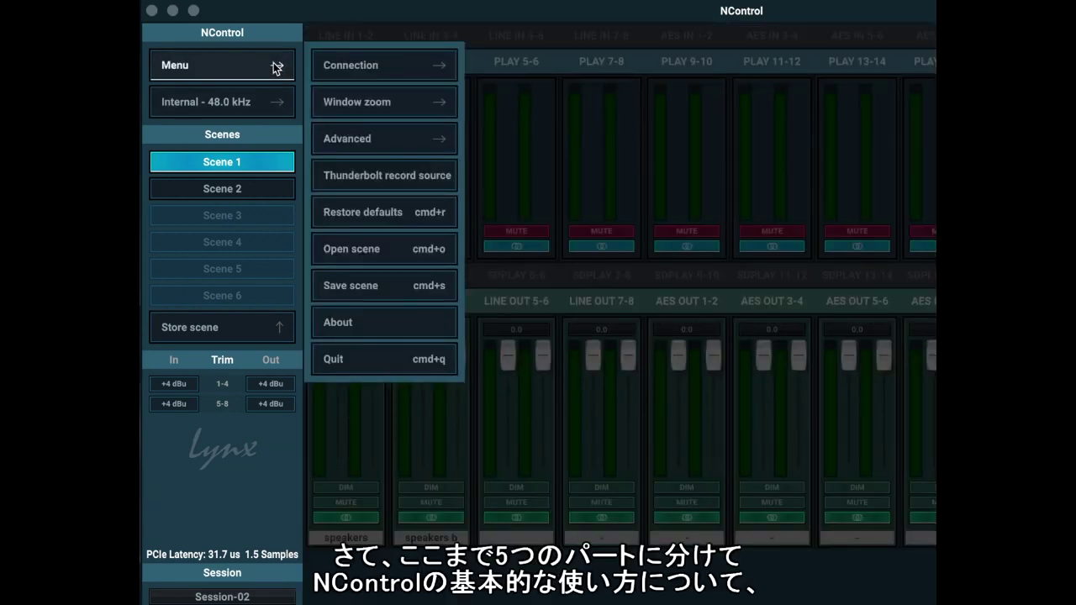
left_click(275, 67)
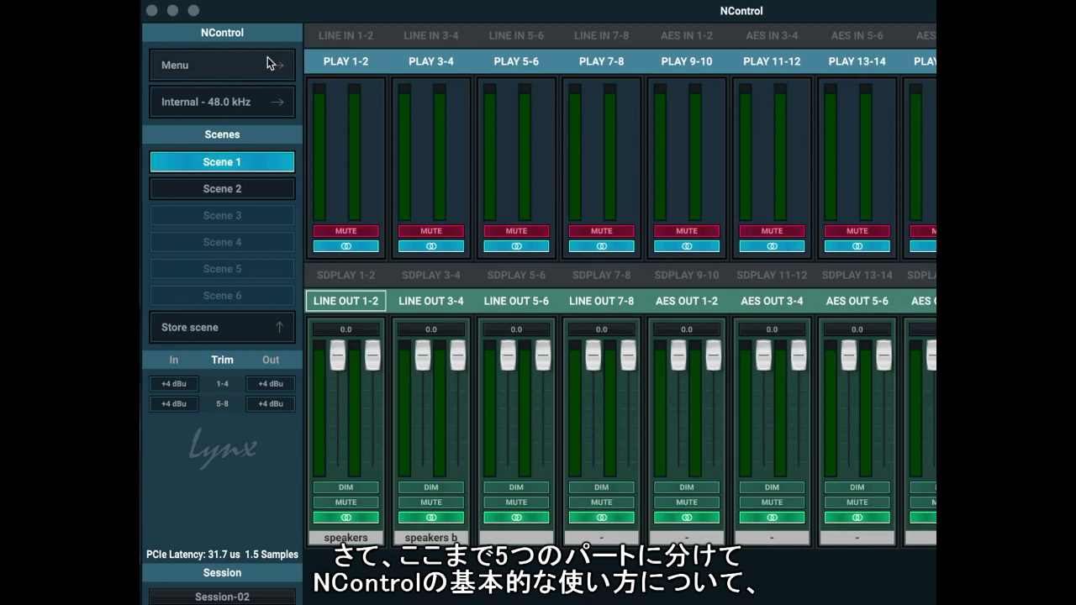